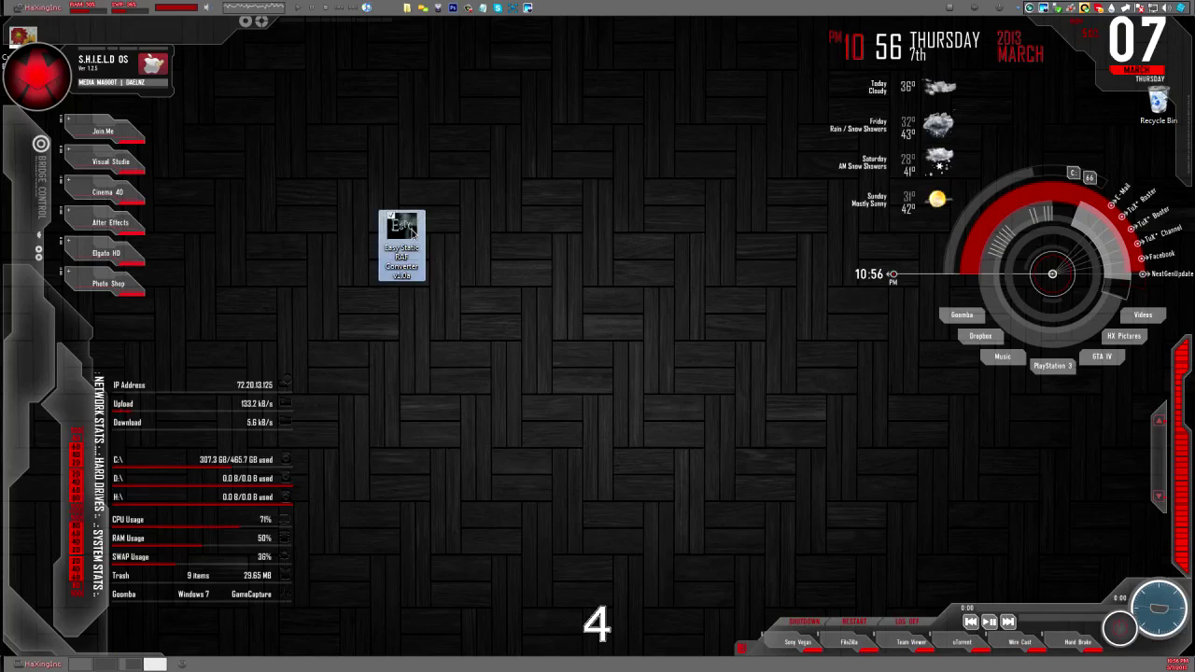
# - Launch the converter and load Custom Cold Boot Tutorial.png from the Desktop
pyautogui.click(632, 351)
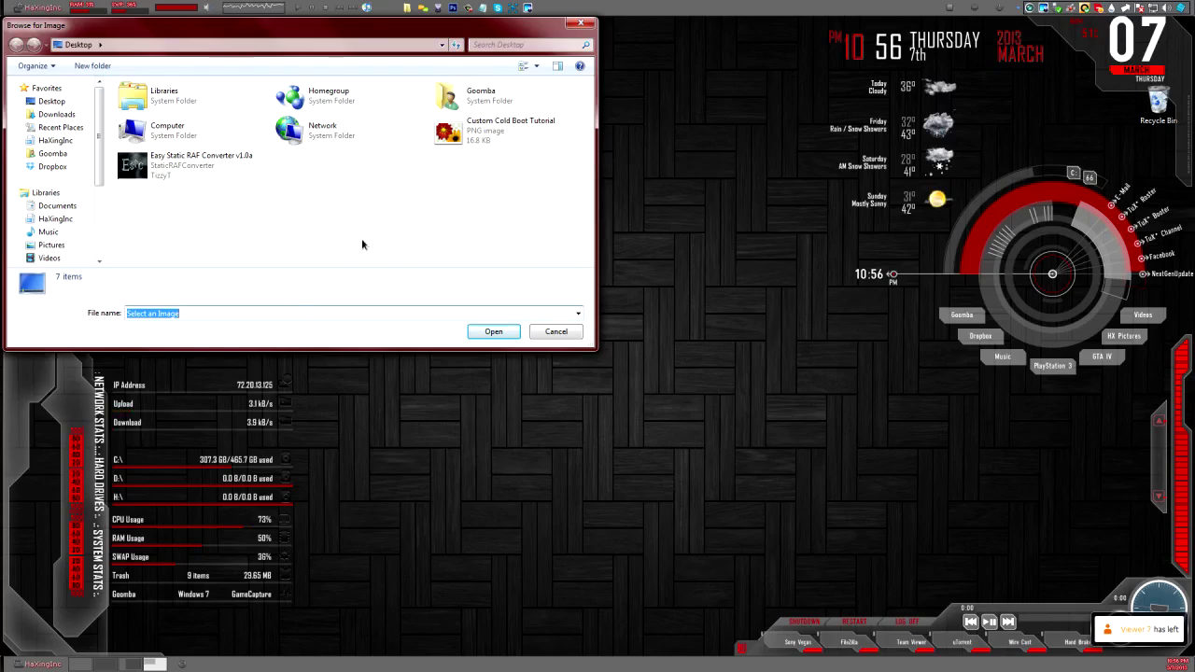
pyautogui.click(51, 101)
pyautogui.click(452, 138)
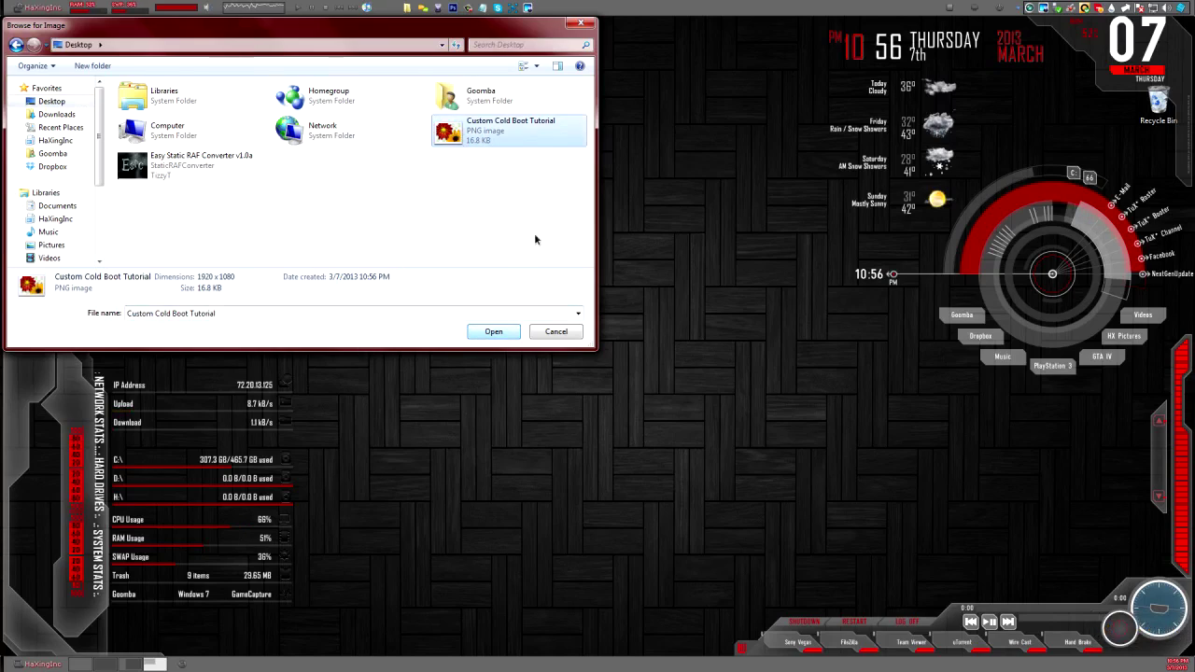
pyautogui.click(493, 331)
pyautogui.moveTo(560, 247); pyautogui.dragTo(521, 106)
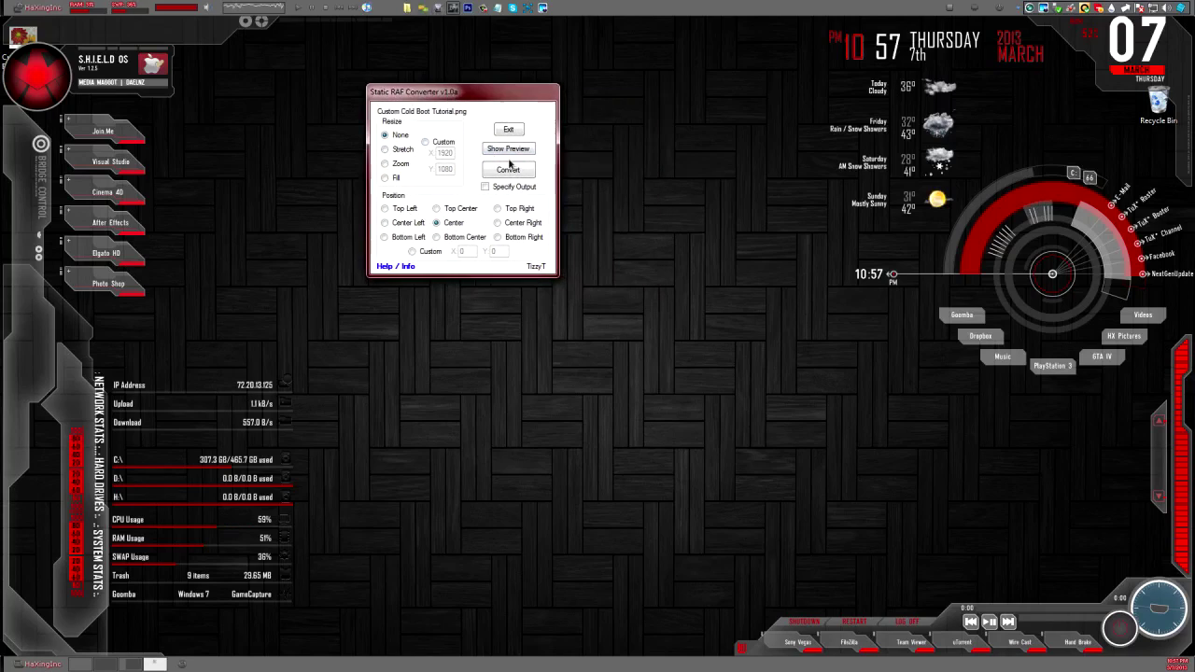
# - Show the conversion preview and set the image position to Top Left
pyautogui.click(507, 151)
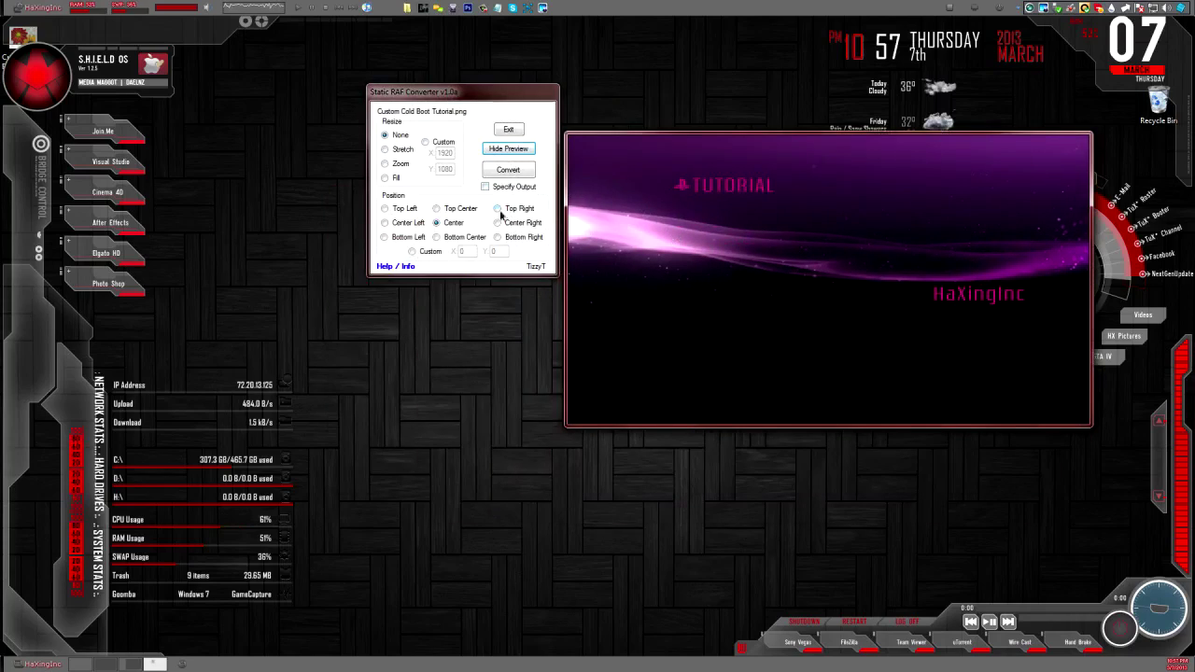
pyautogui.click(387, 209)
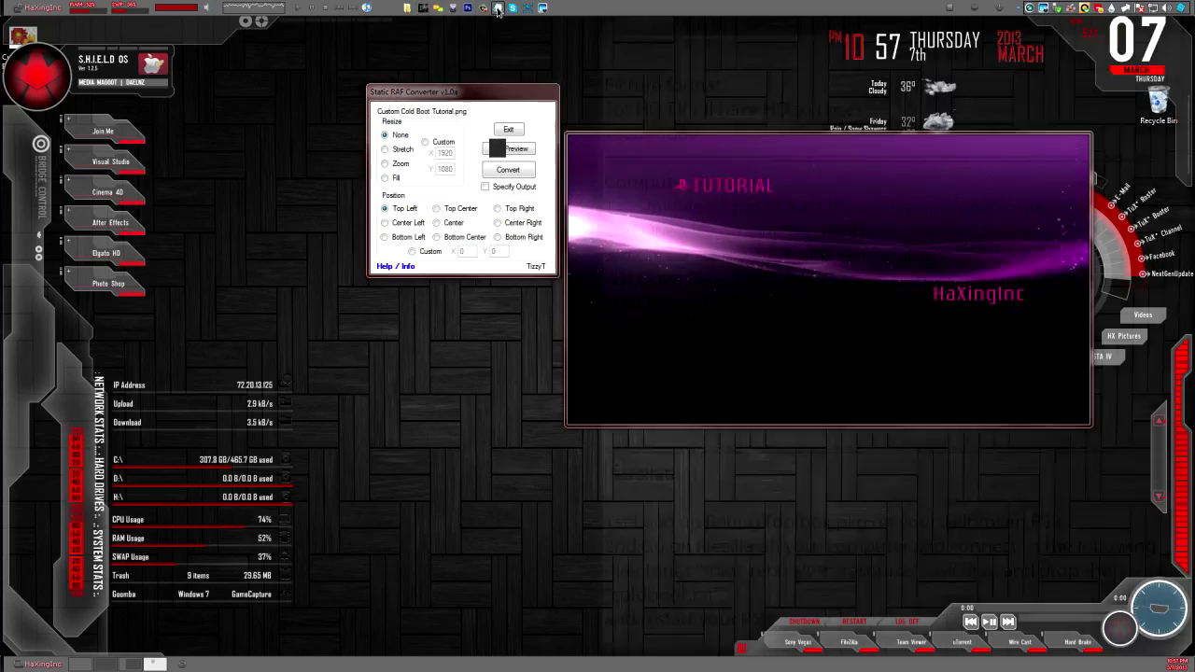
pyautogui.click(501, 10)
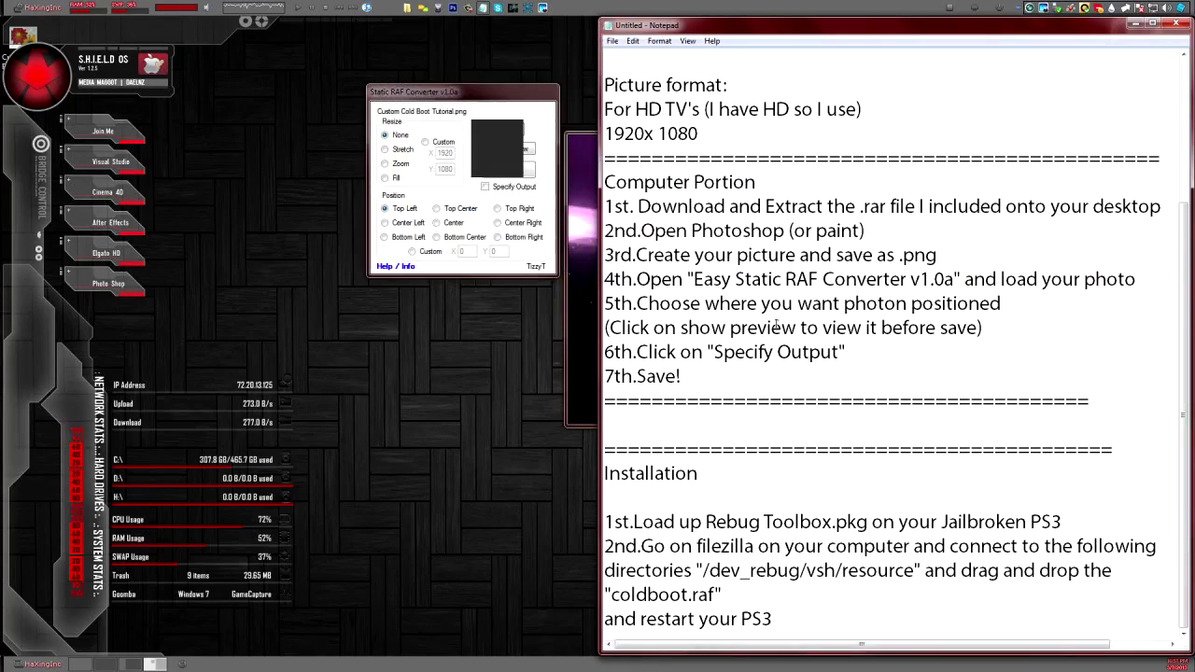
pyautogui.click(500, 9)
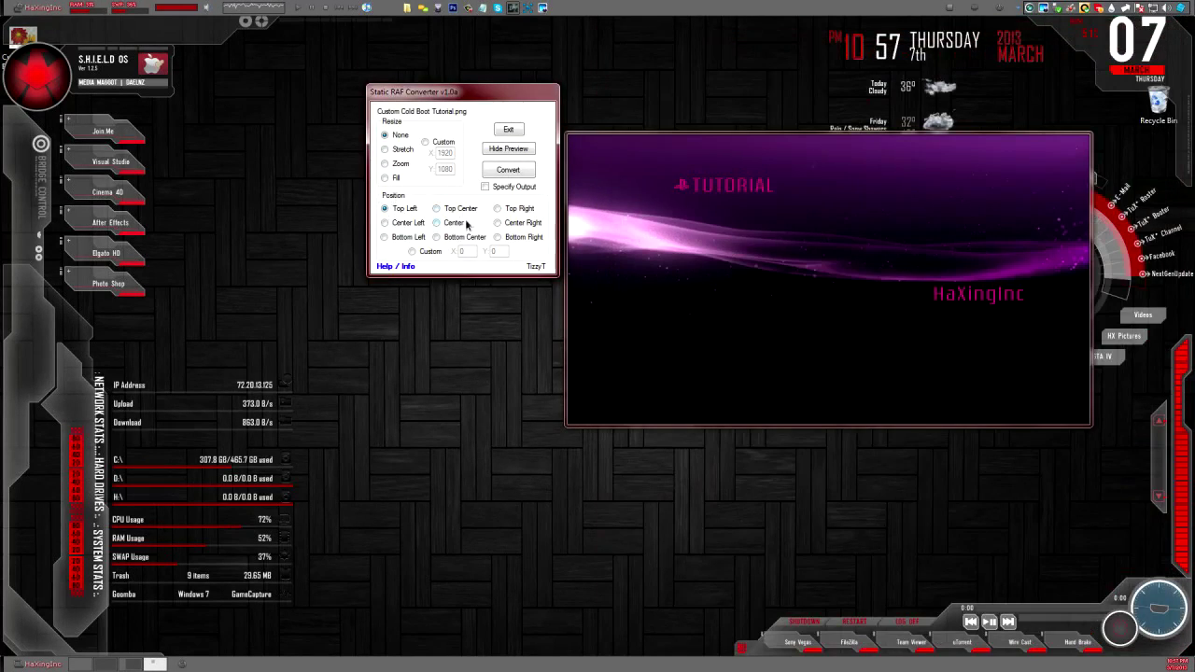
pyautogui.moveTo(737, 191); pyautogui.dragTo(737, 183)
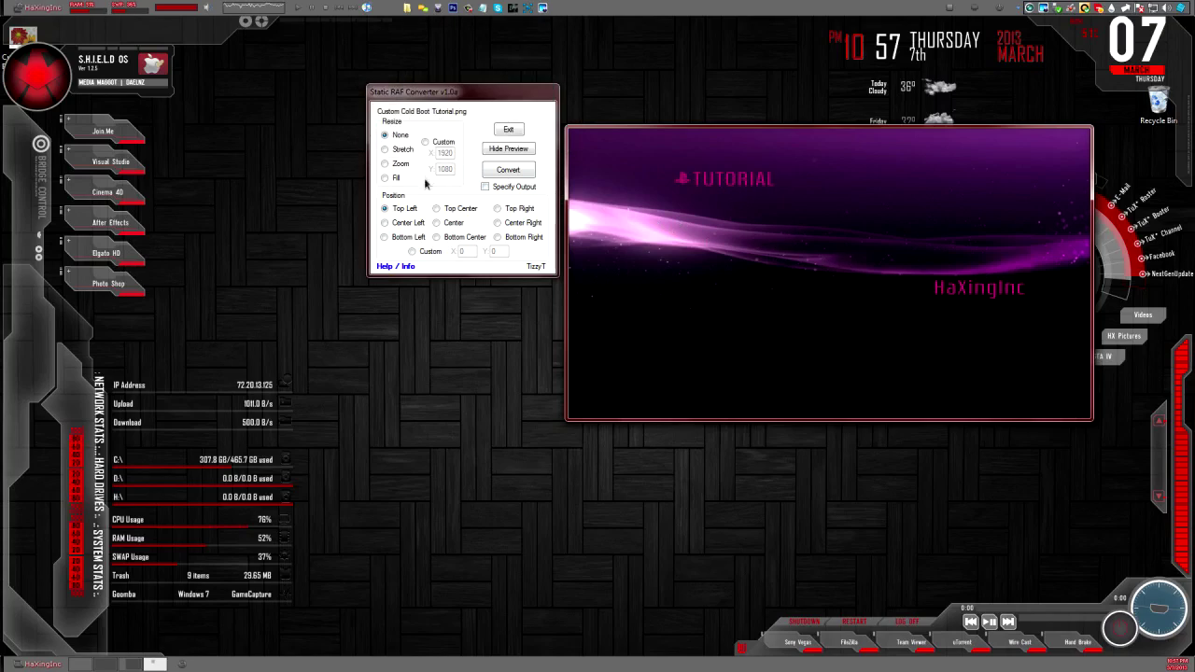
# - Convert the image with Specify Output on, saving the result to the Desktop
pyautogui.click(486, 188)
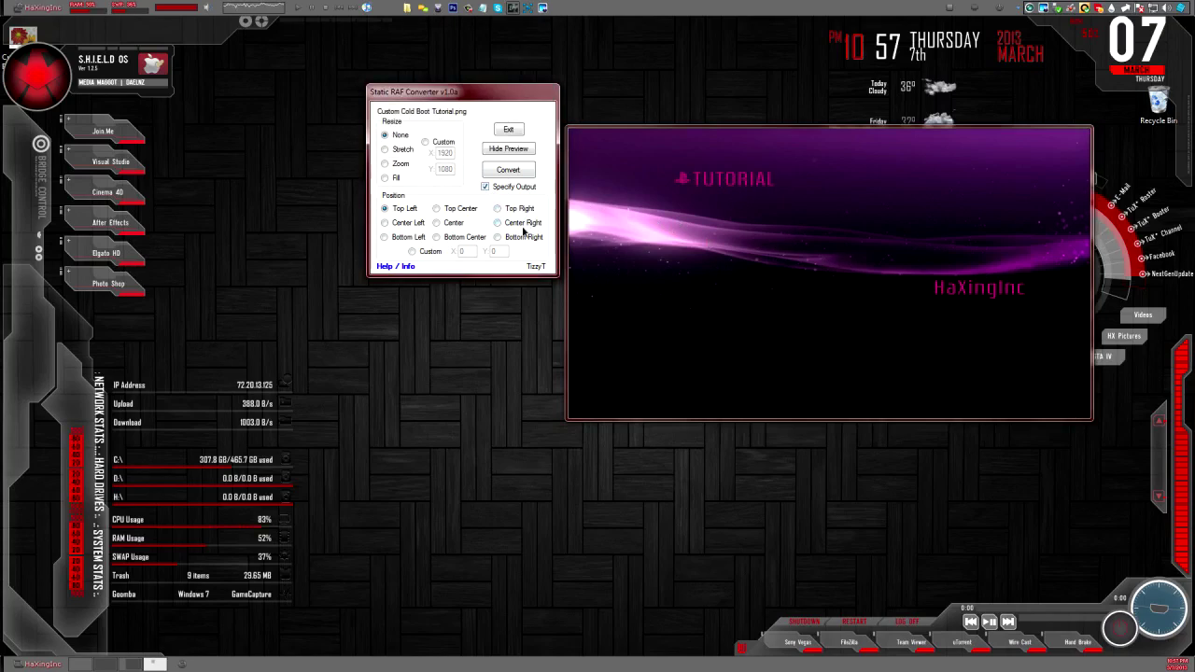
pyautogui.click(509, 176)
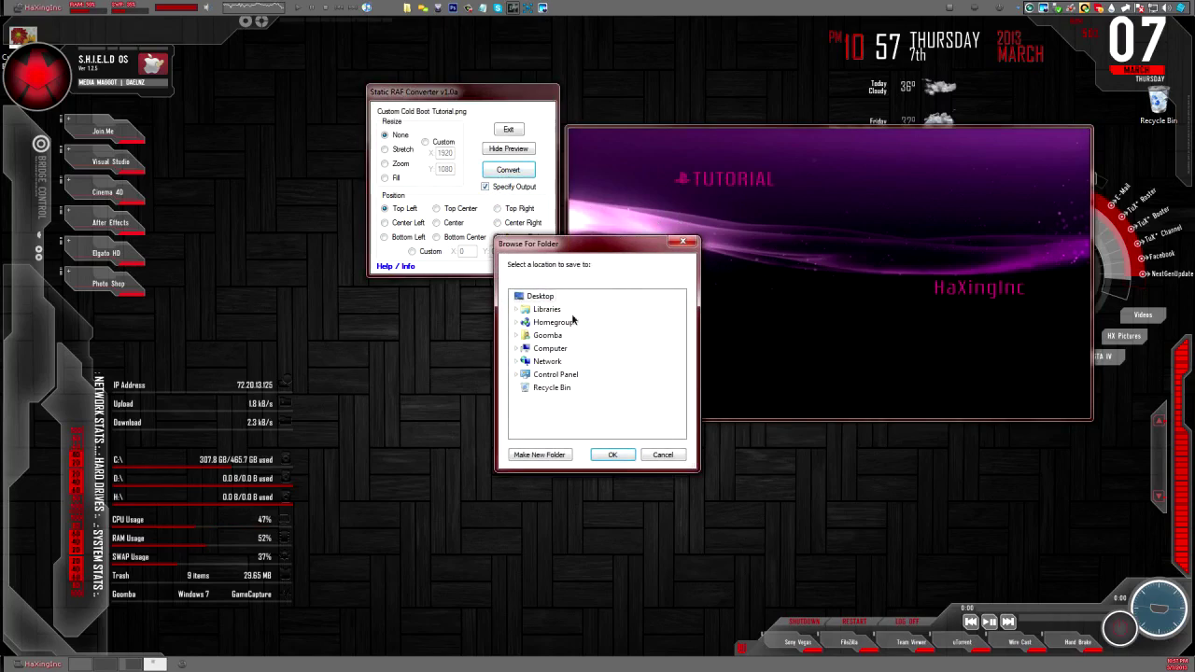
pyautogui.click(613, 455)
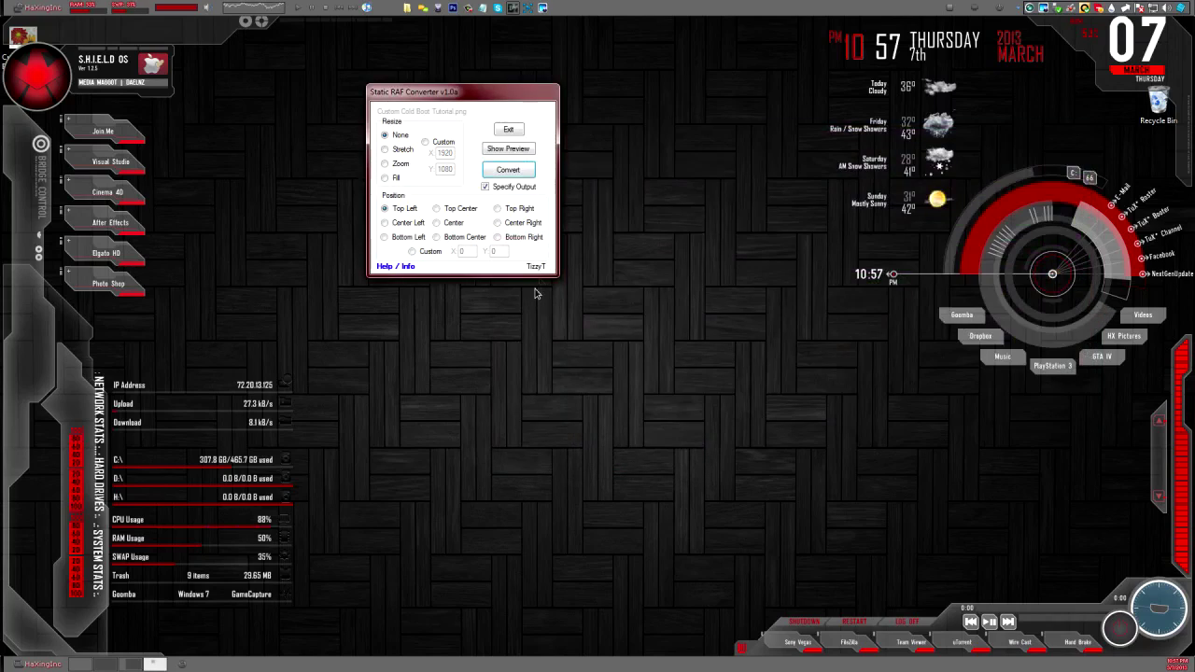
pyautogui.click(619, 381)
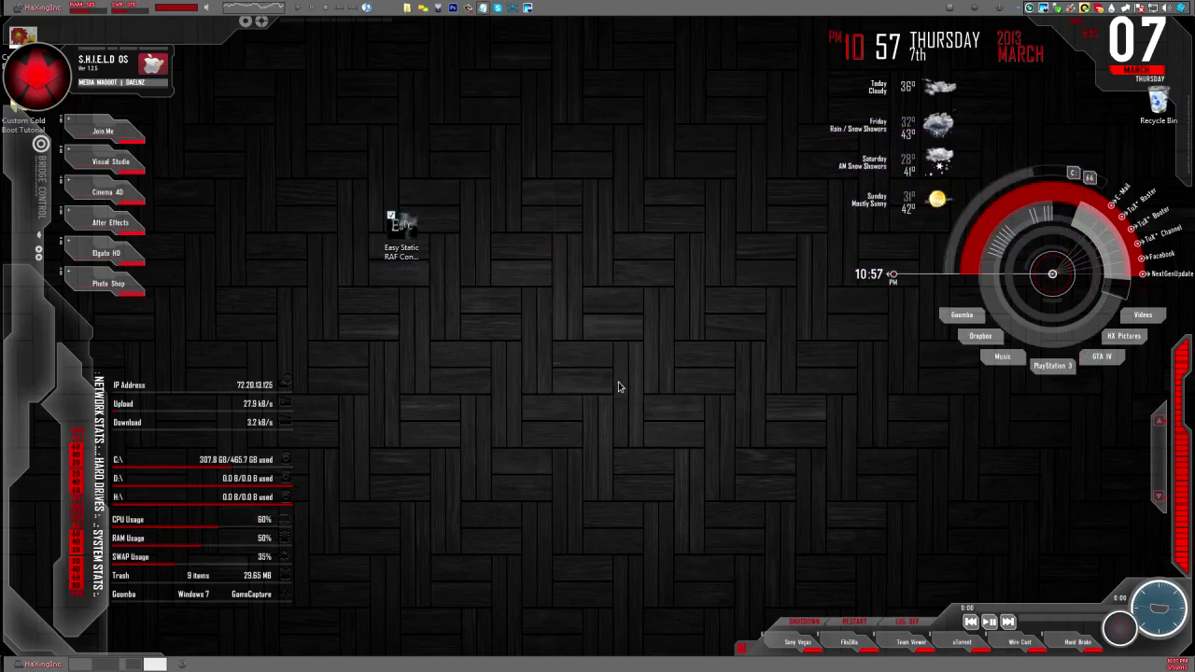
pyautogui.moveTo(49, 125); pyautogui.dragTo(700, 177)
# - Open the Custom Cold Boot Tutorial folder, view the Preview image full-size, then close it
pyautogui.doubleClick(682, 164)
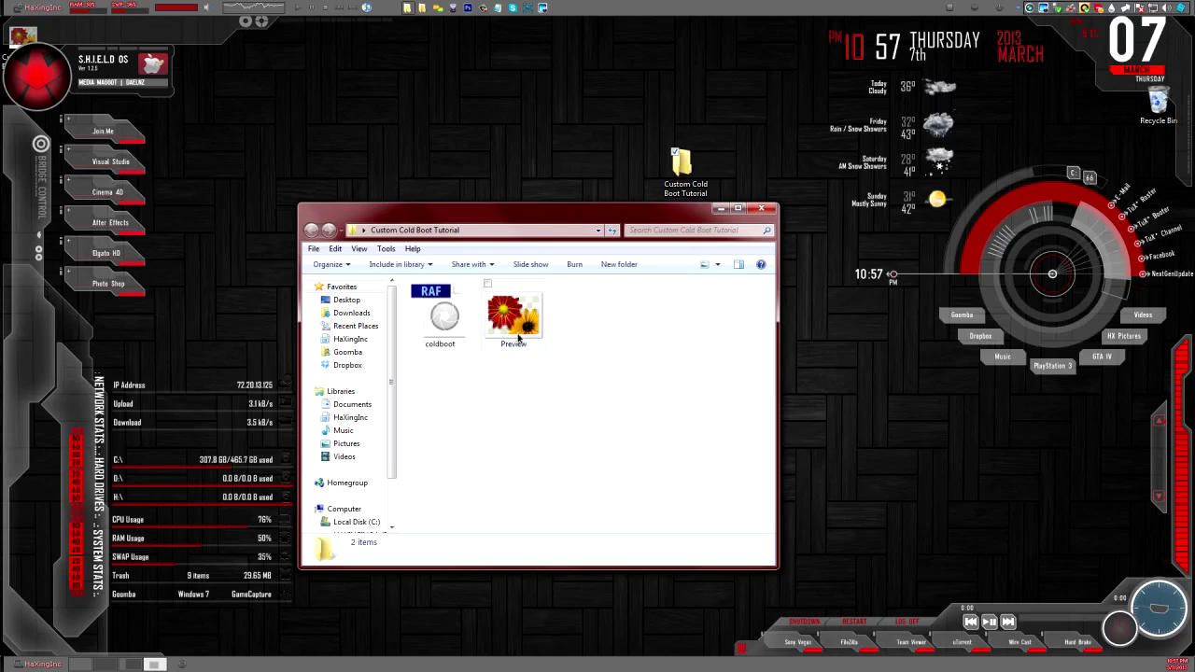
pyautogui.click(521, 314)
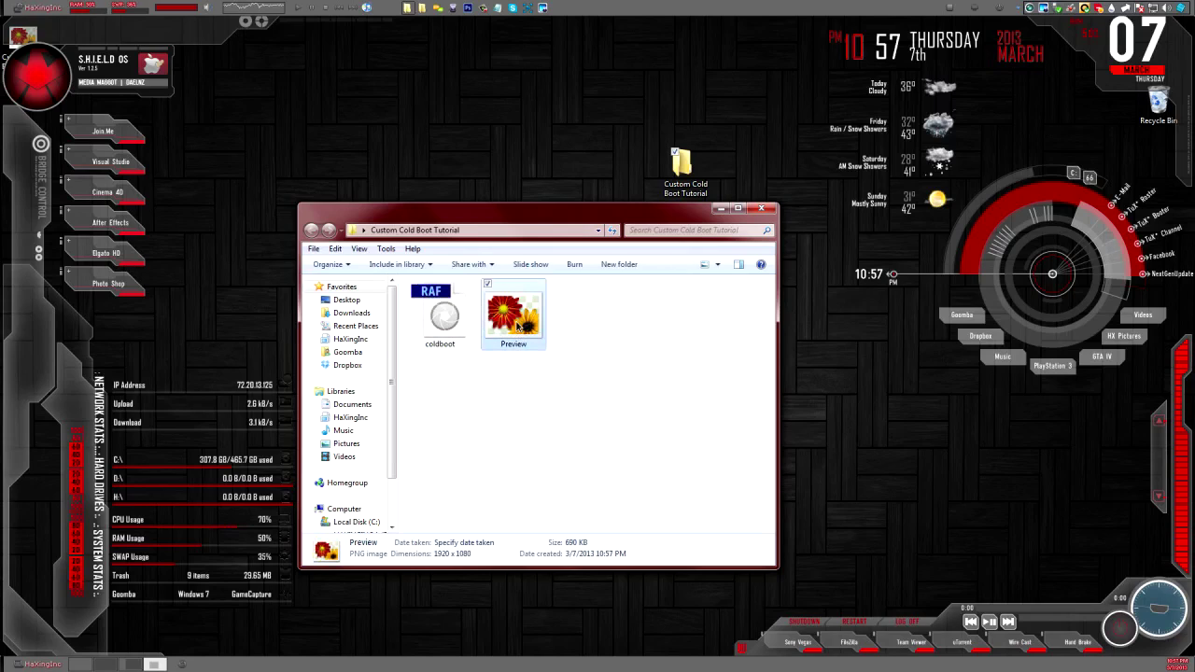
pyautogui.doubleClick(529, 309)
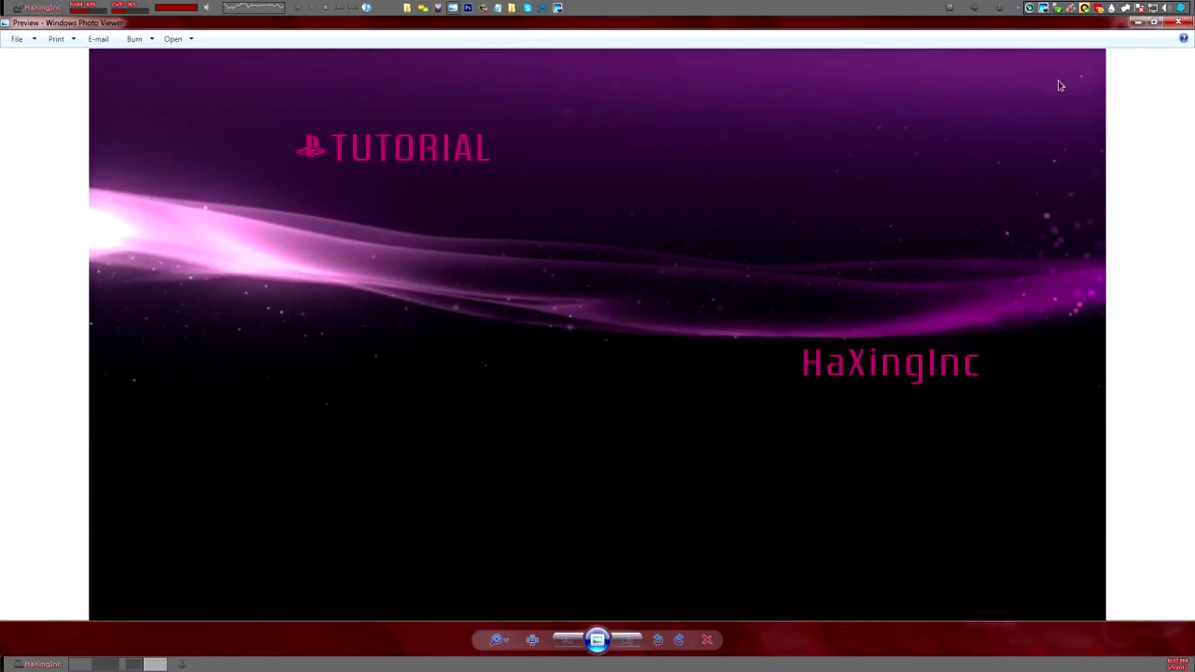
pyautogui.click(1179, 21)
# - Select the coldboot file in the output folder and bring FileZilla to the front
pyautogui.click(434, 334)
pyautogui.moveTo(442, 440); pyautogui.dragTo(437, 280)
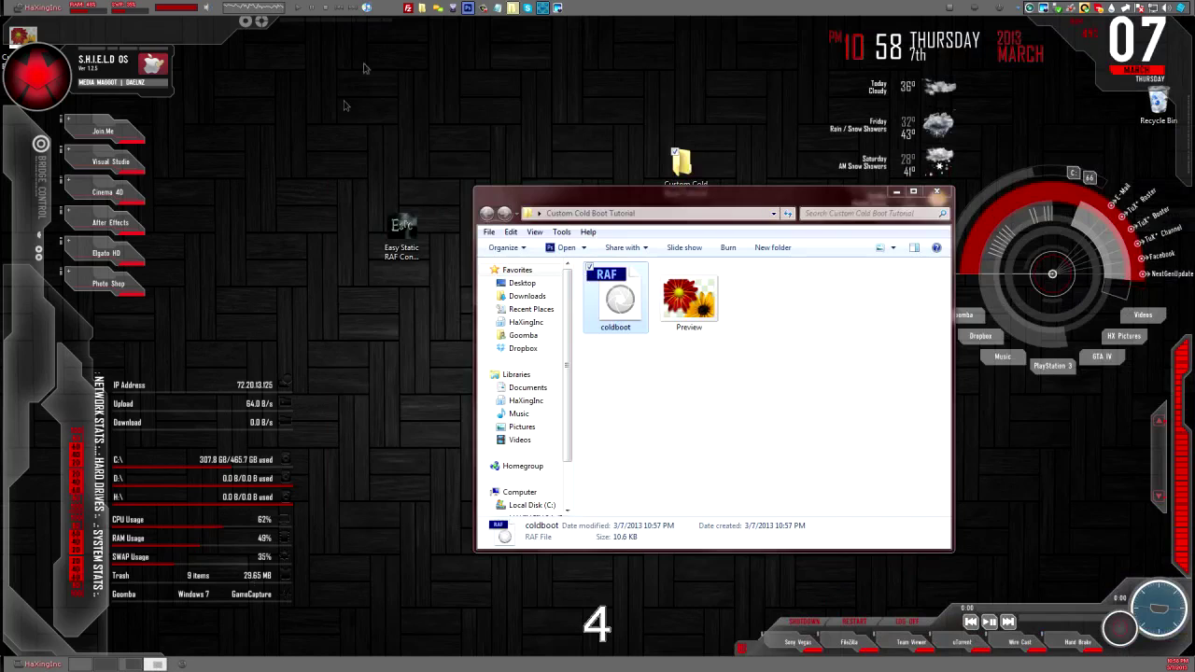
pyautogui.click(409, 9)
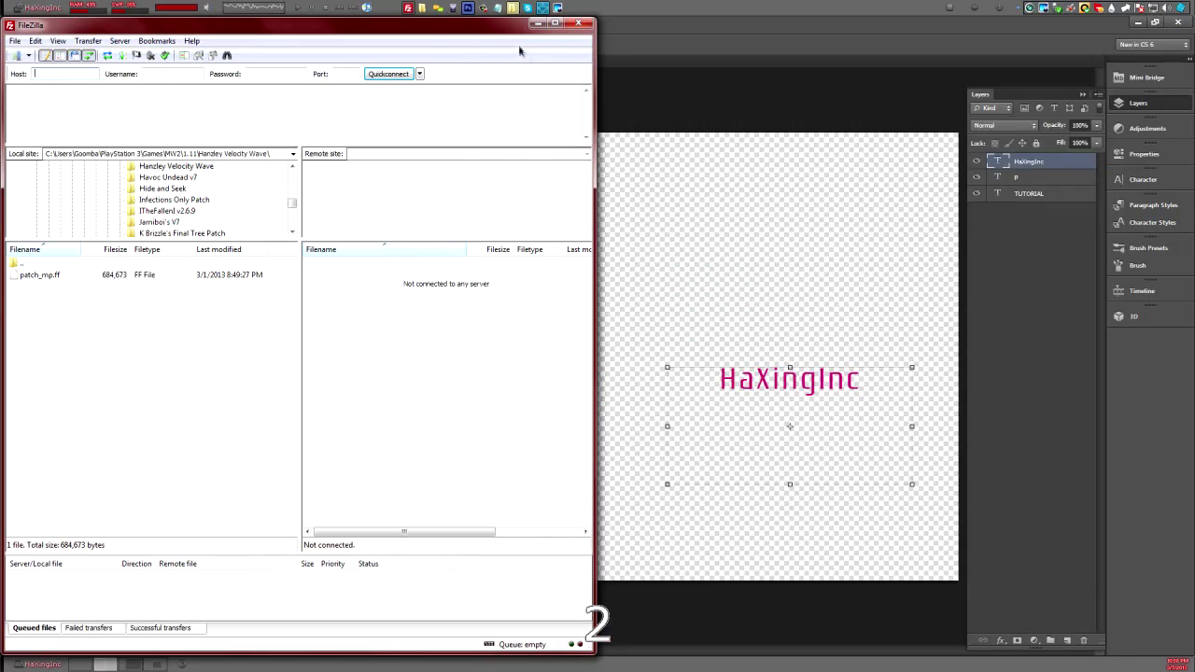
# - Move FileZilla to virtual desktop 4 and quick-connect to the PS3 at 192.168.1.8
pyautogui.rightClick(408, 9)
pyautogui.moveTo(485, 13)
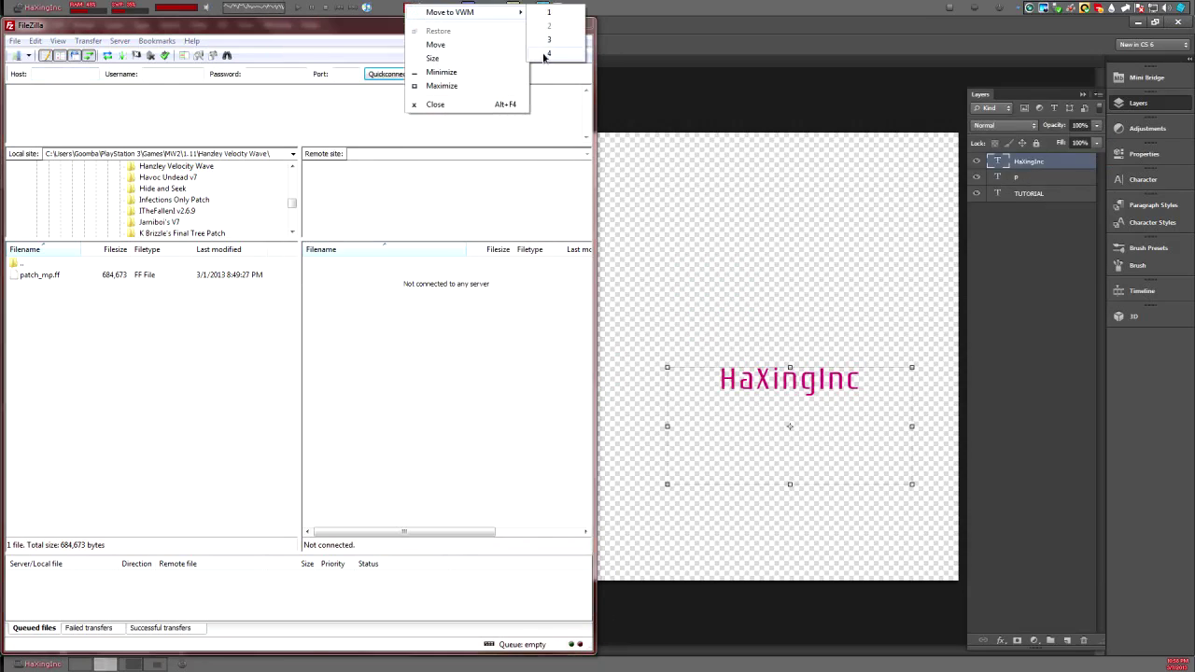
pyautogui.click(544, 56)
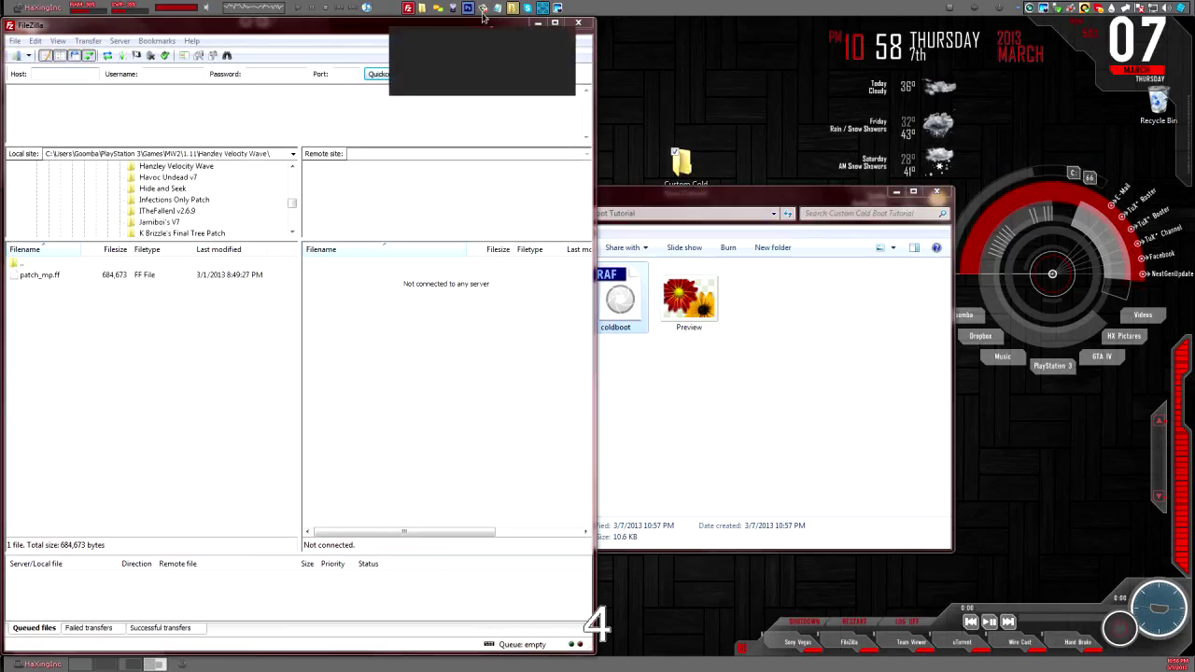
pyautogui.click(420, 73)
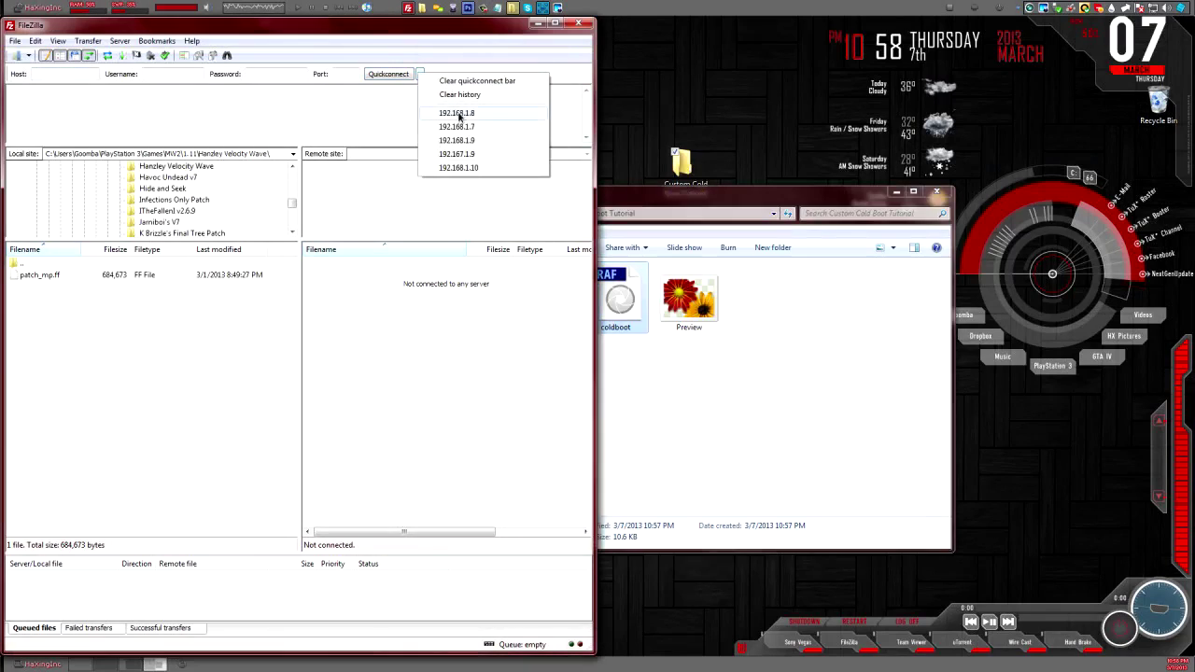
pyautogui.click(457, 113)
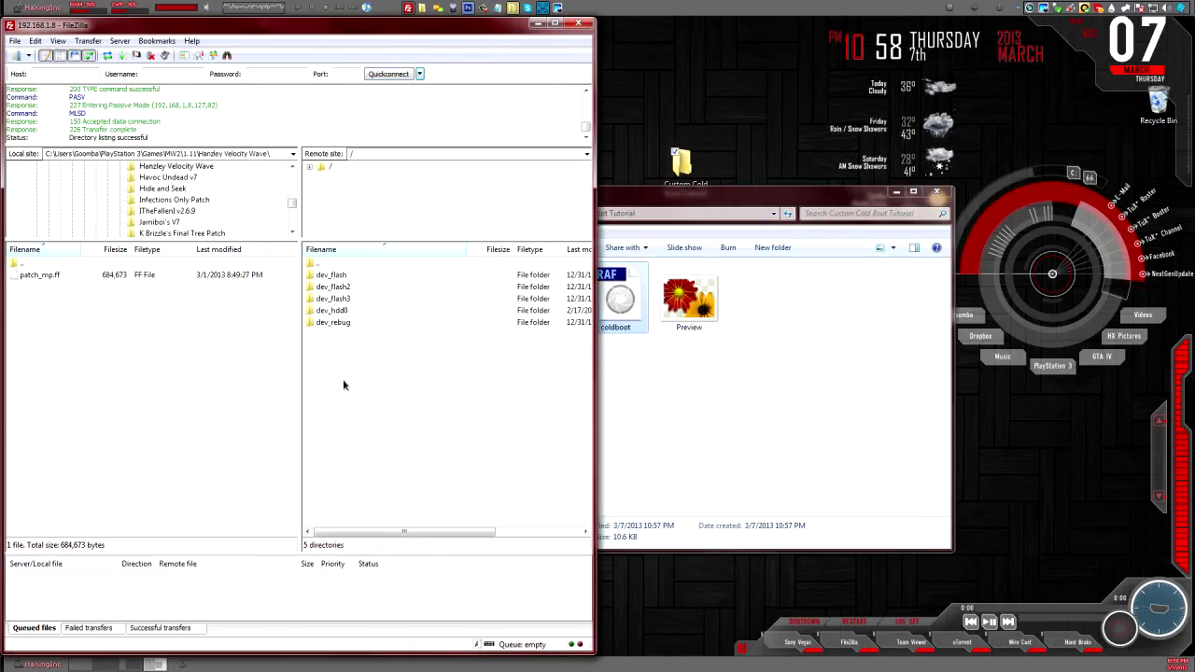
# - Navigate to /dev_rebug/vsh/resource and select the existing coldboot.raf
pyautogui.doubleClick(338, 323)
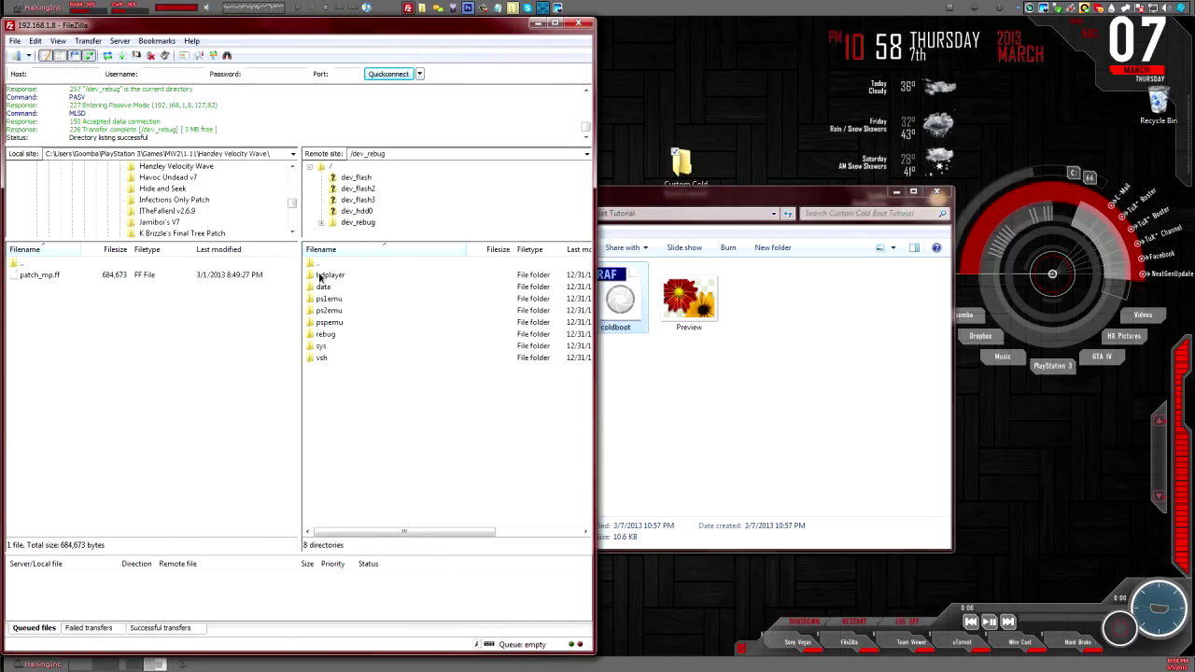
pyautogui.doubleClick(323, 357)
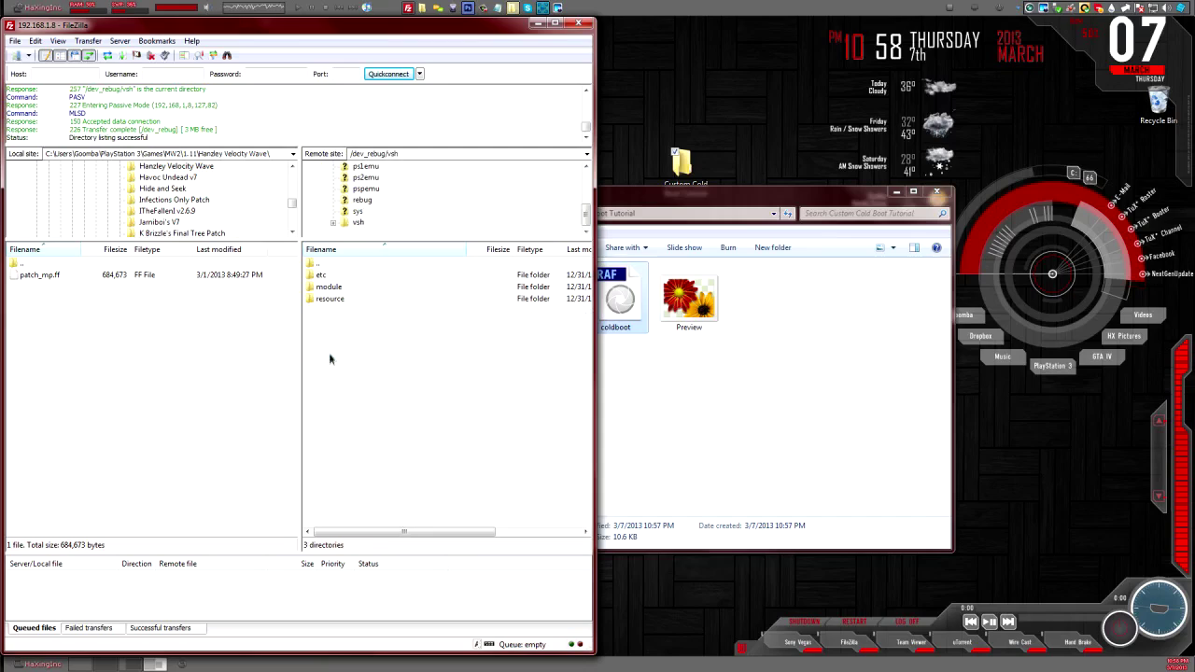
pyautogui.doubleClick(330, 299)
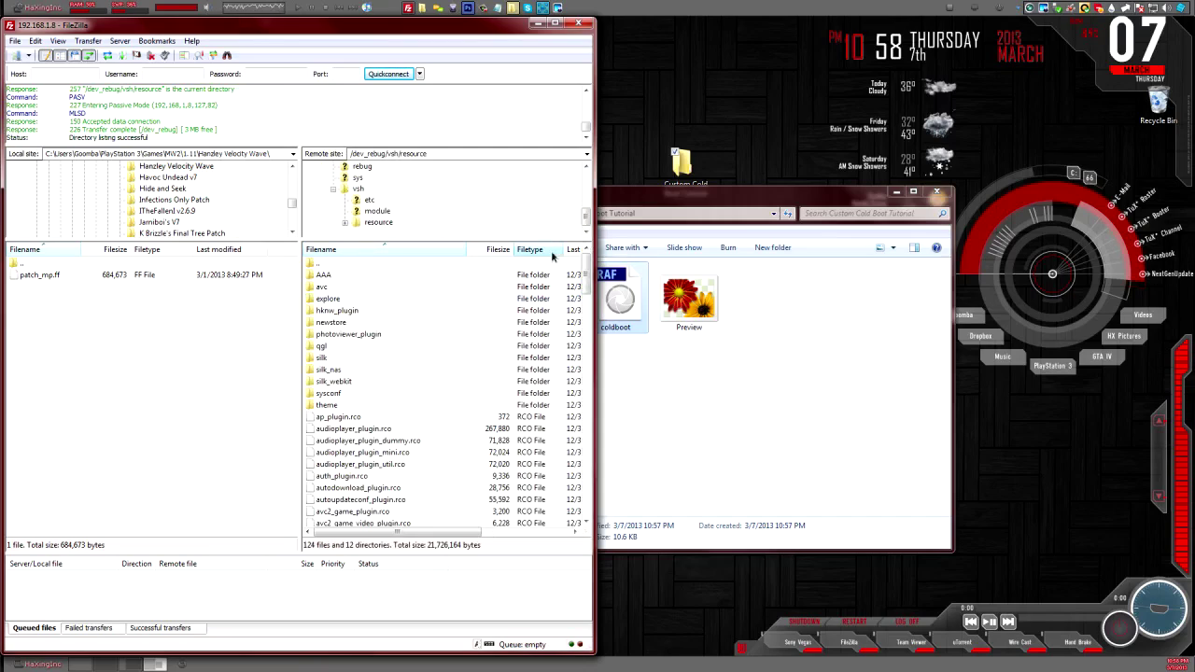
pyautogui.moveTo(586, 273); pyautogui.dragTo(572, 326)
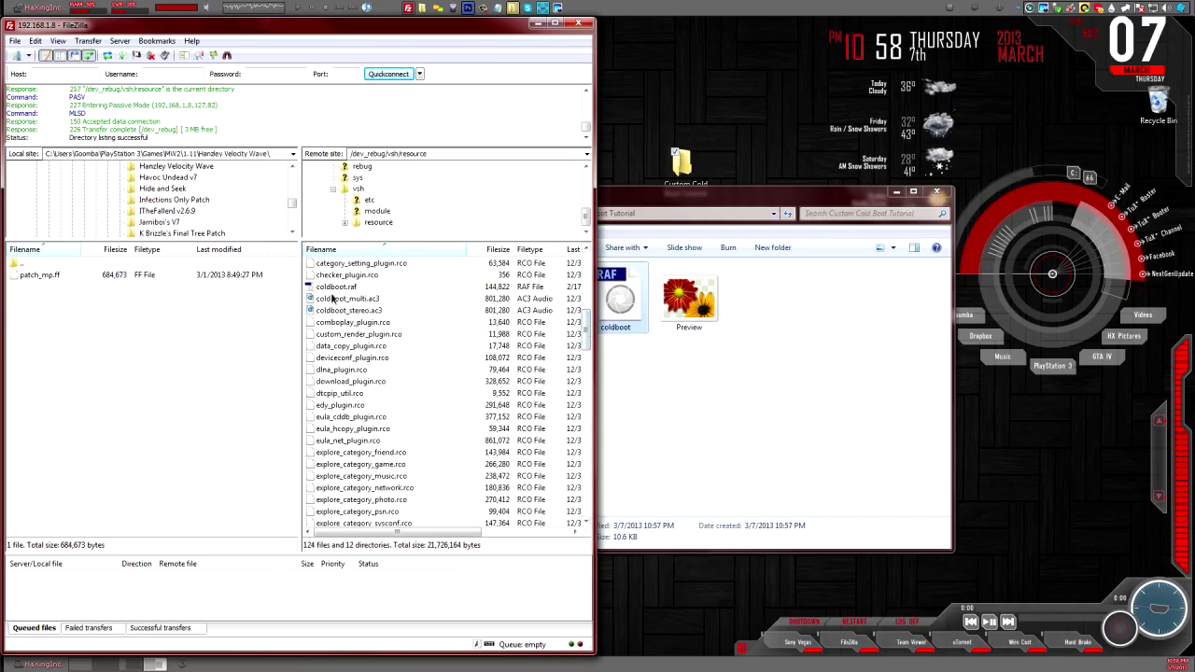
pyautogui.click(335, 289)
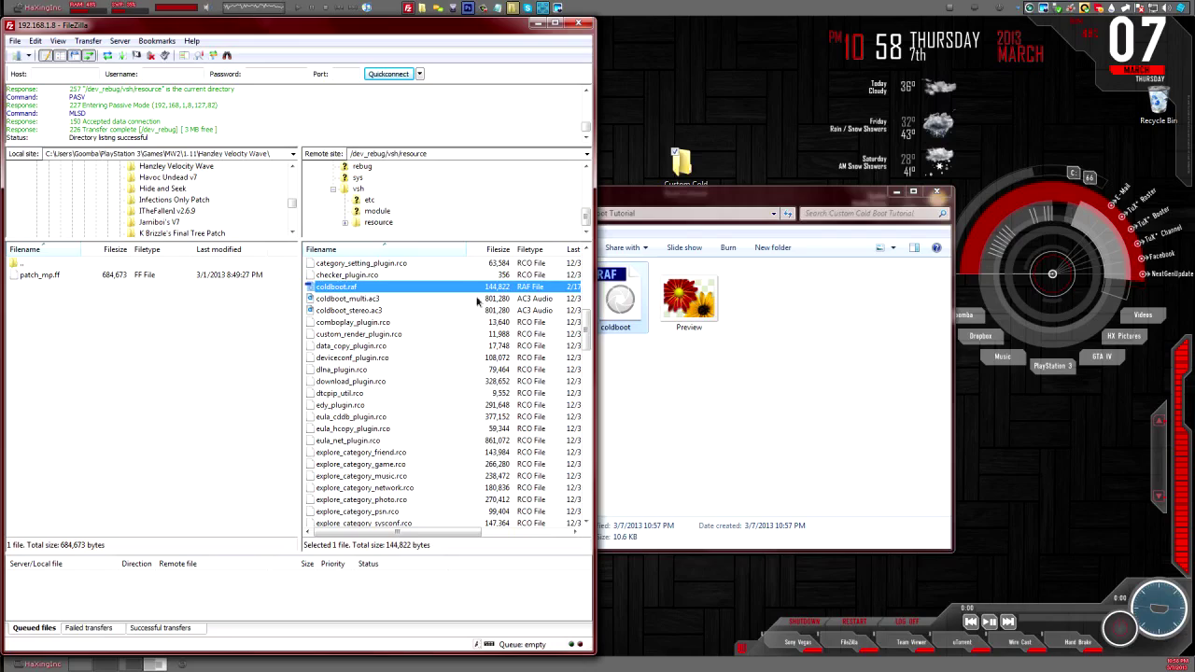
# - Upload the new coldboot.raf into the resource folder, overwriting the old file
pyautogui.click(617, 340)
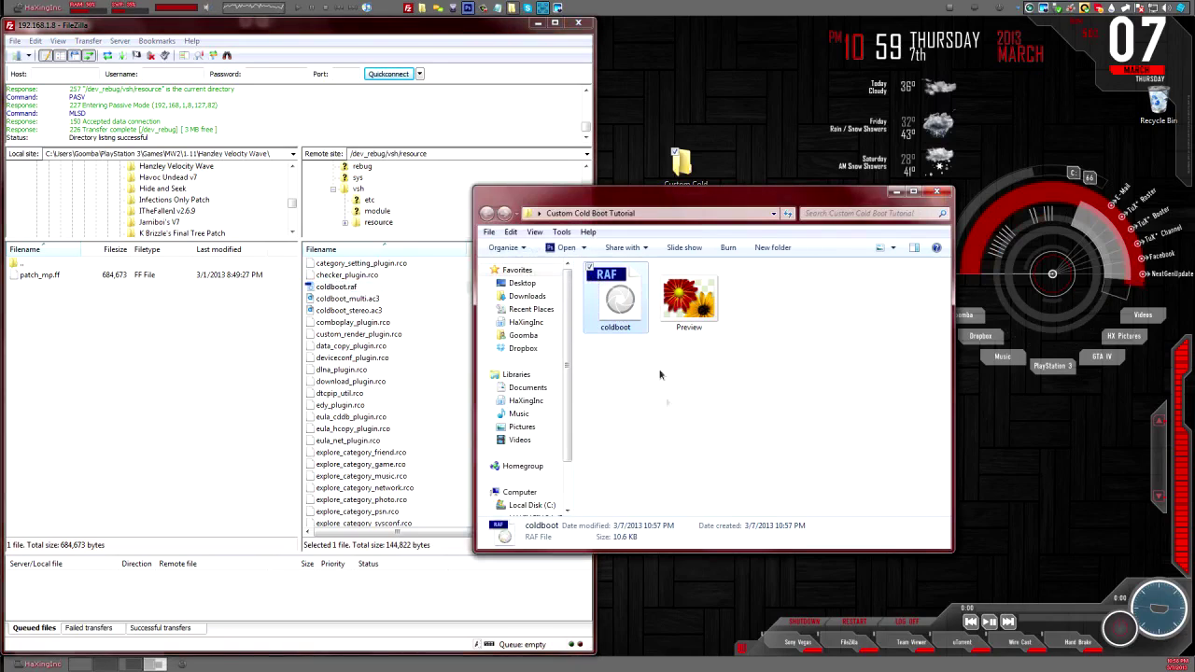
pyautogui.moveTo(612, 322); pyautogui.dragTo(383, 319)
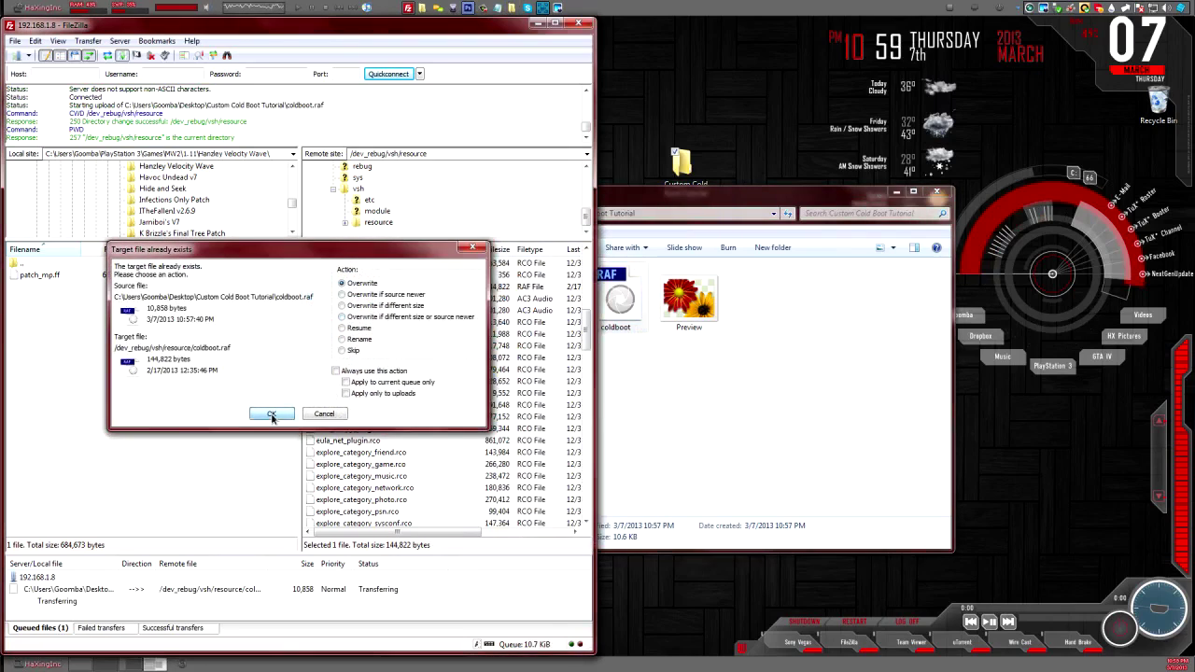
pyautogui.click(273, 416)
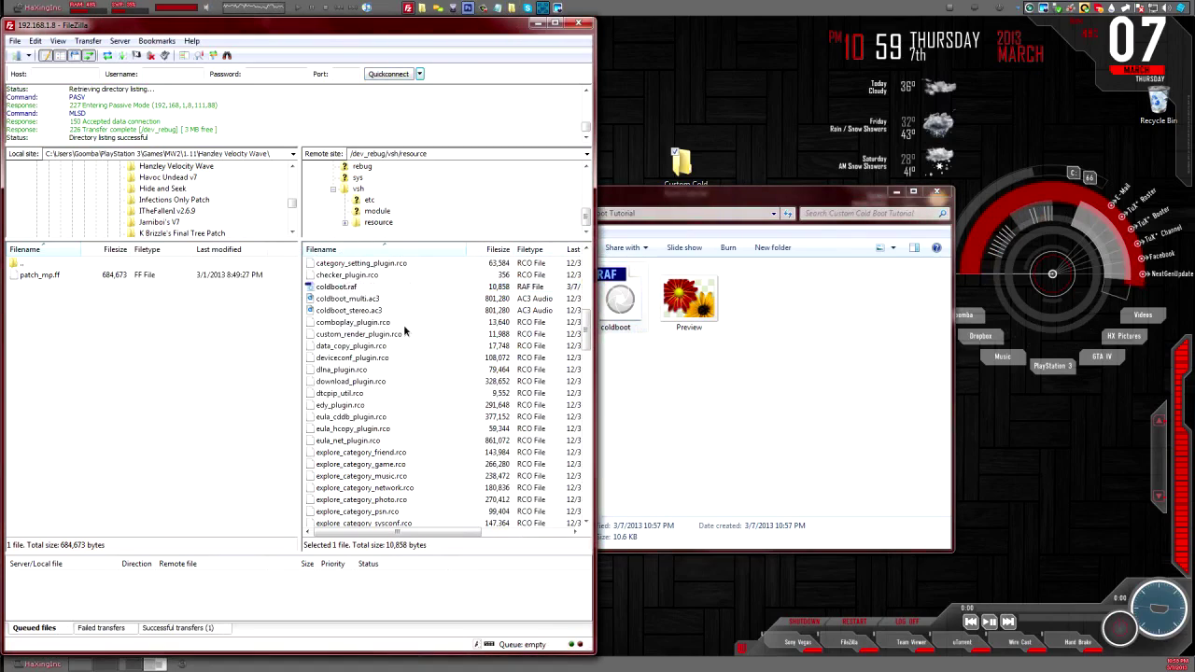